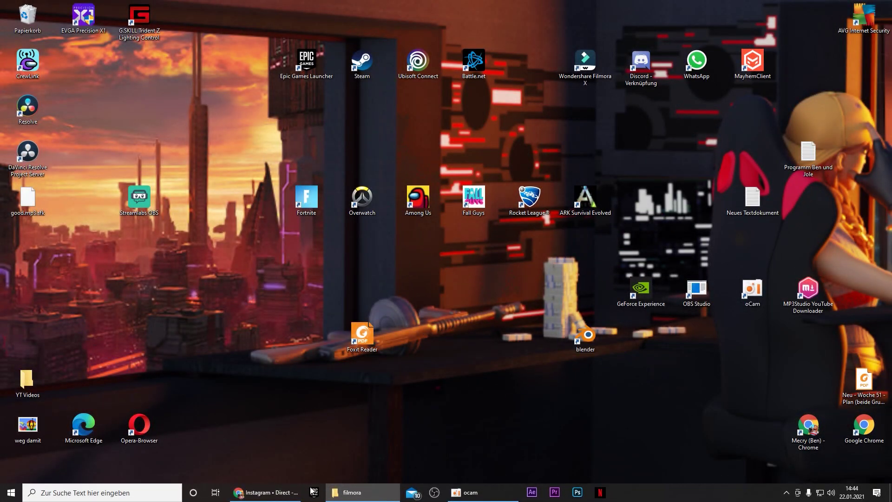
# Bring up the filmora project folder from the taskbar and centre its window
pyautogui.click(268, 492)
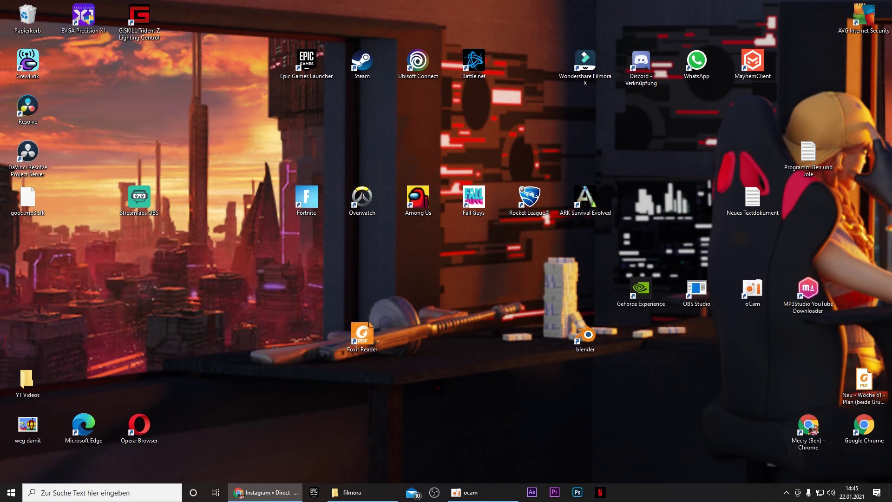
pyautogui.hotkey('alt', 'Tab')
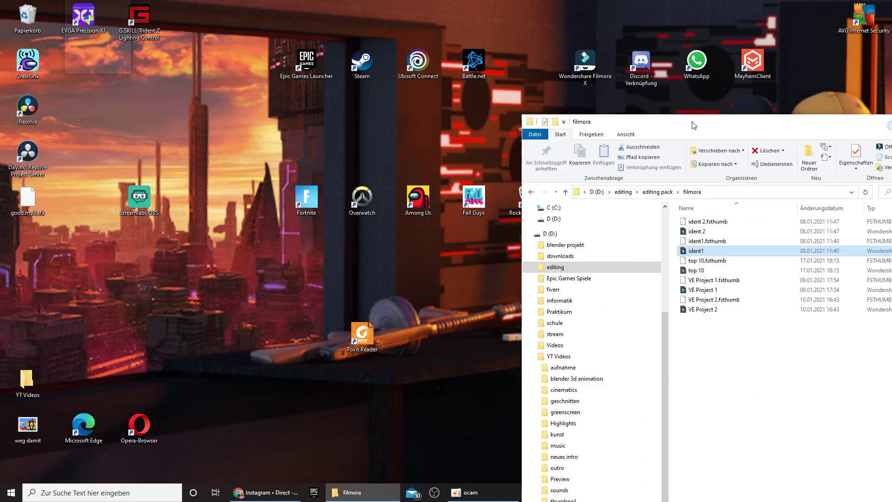
pyautogui.moveTo(697, 112); pyautogui.dragTo(471, 35)
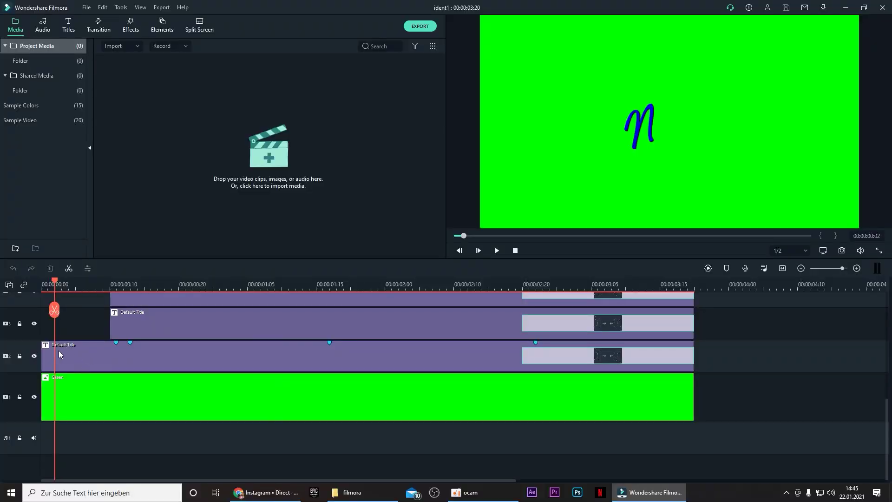
# Try pink on the handwritten name title, then undo it to keep the name blue
pyautogui.doubleClick(78, 349)
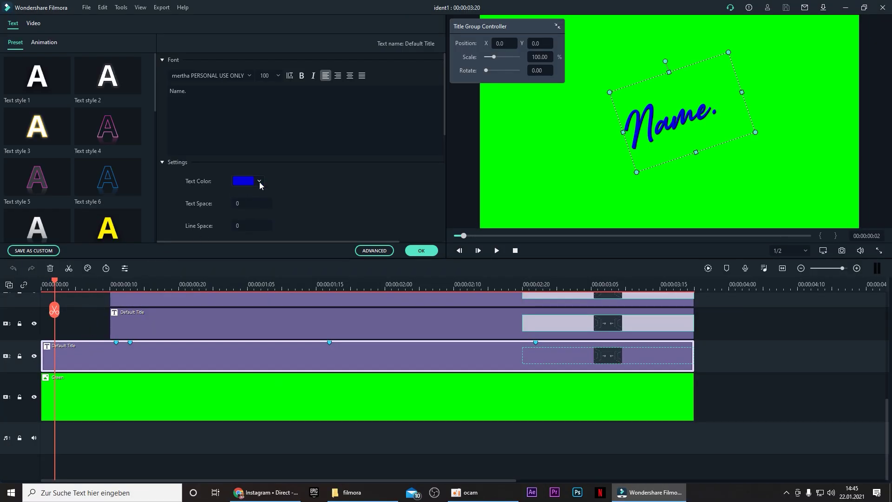
pyautogui.click(259, 183)
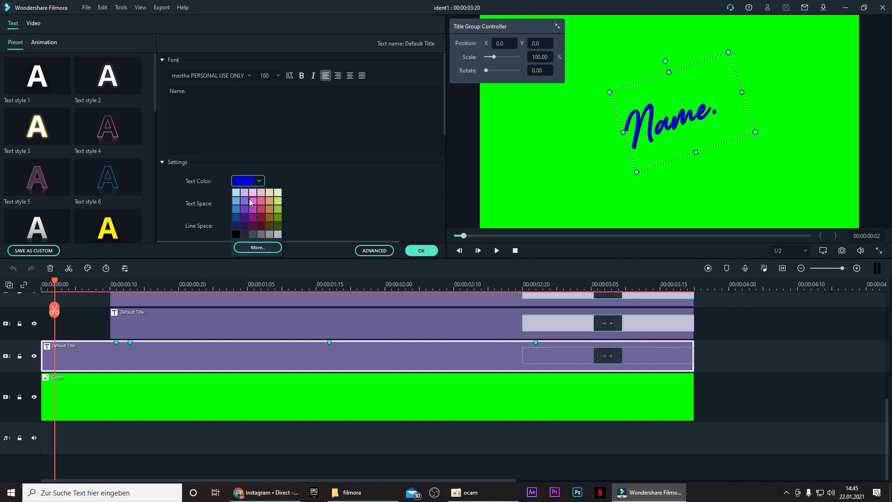
pyautogui.click(253, 201)
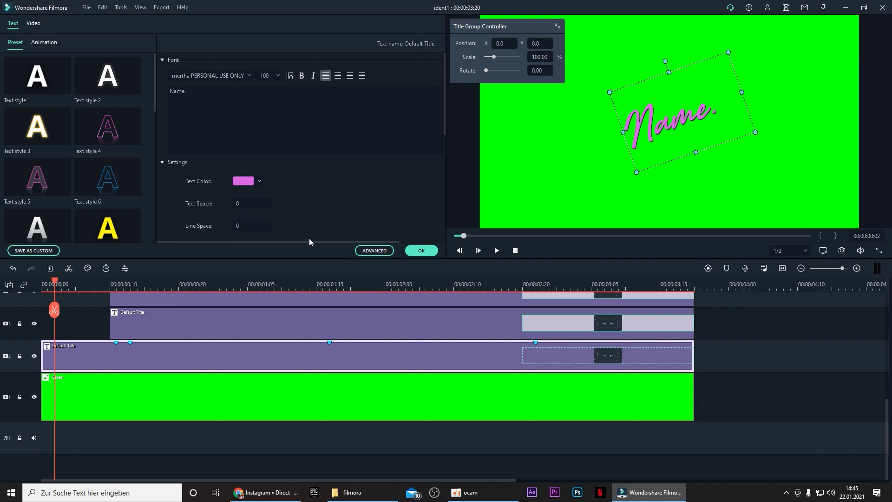
pyautogui.hotkey('ctrl', 'z')
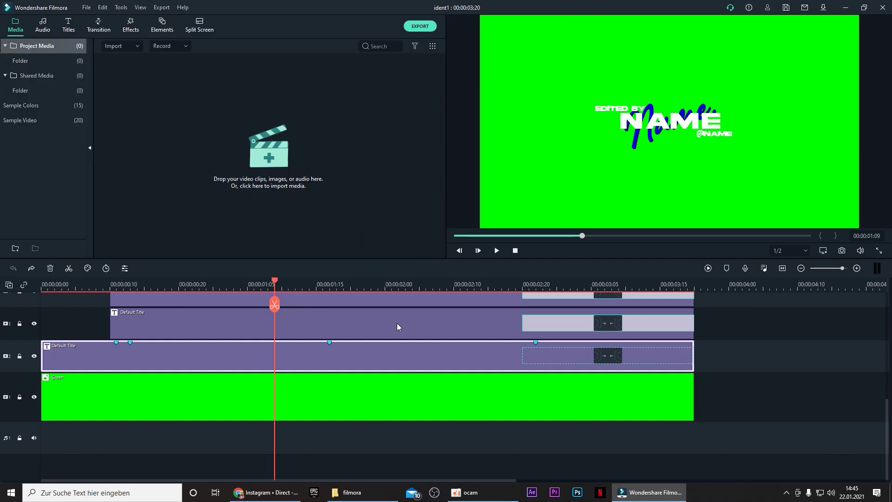
pyautogui.moveTo(888, 415); pyautogui.dragTo(867, 335)
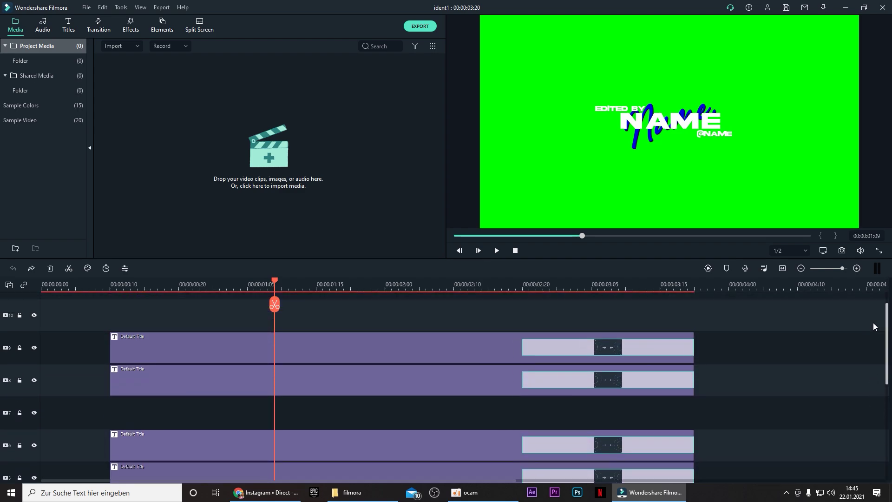
pyautogui.scroll(-1, 865, 335)
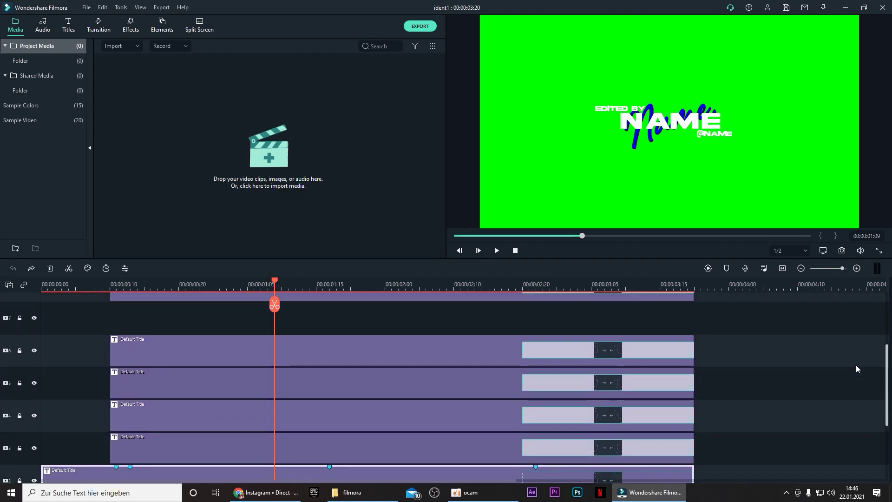
# Retype the big letter titles one by one as M, E, C and R, then scrub the preview
pyautogui.click(506, 346)
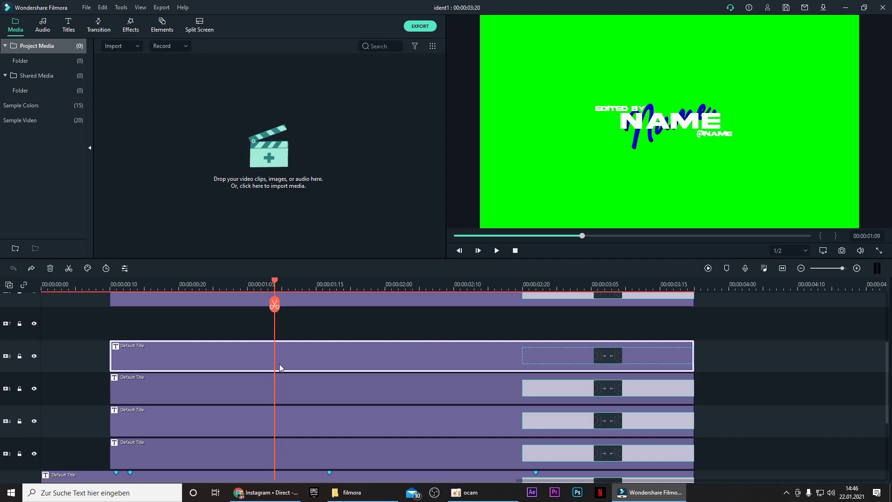
pyautogui.doubleClick(198, 357)
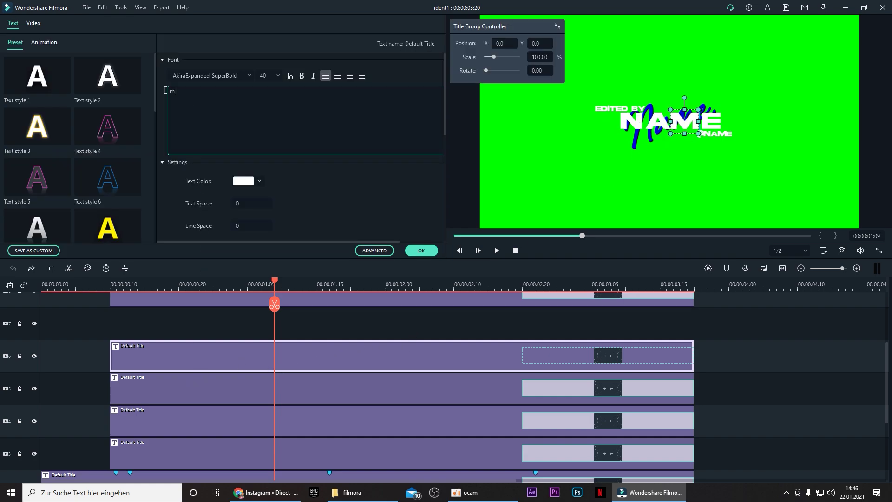
pyautogui.click(213, 412)
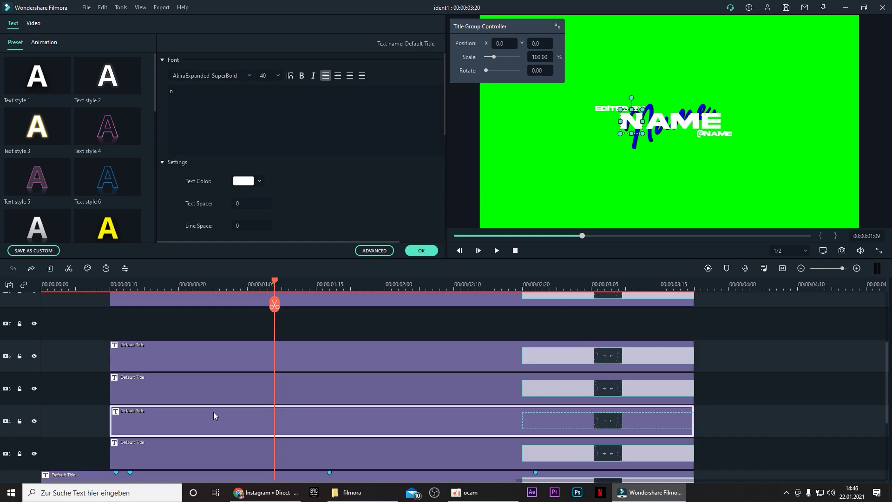
pyautogui.doubleClick(196, 104)
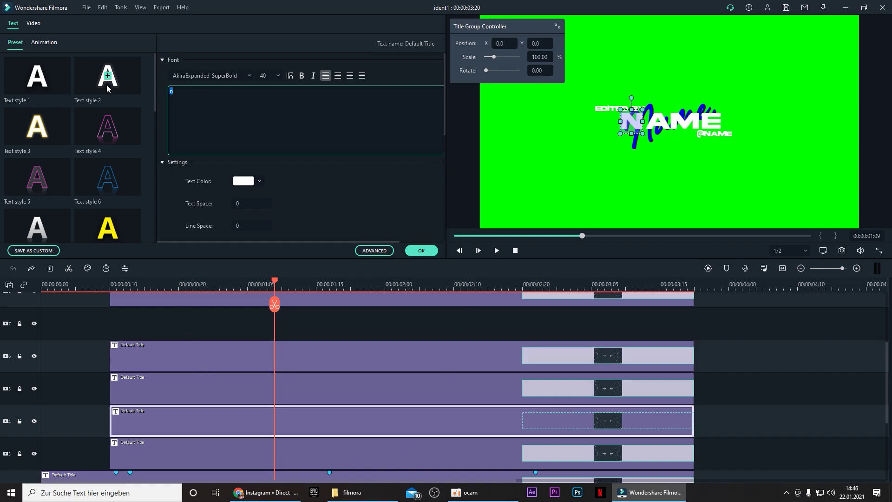
pyautogui.write('M')
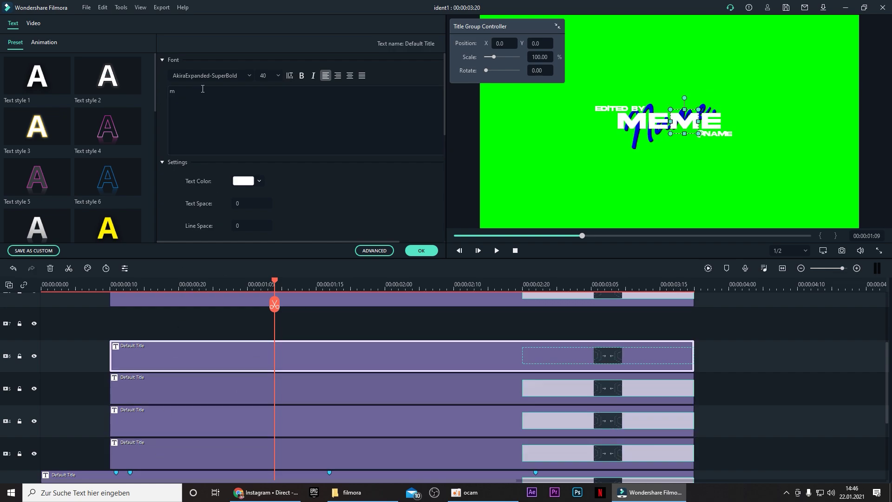
pyautogui.click(167, 450)
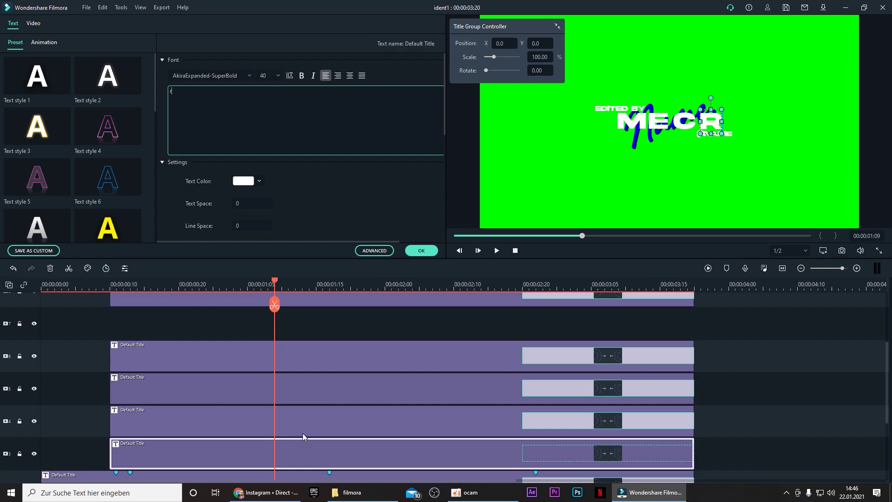
pyautogui.moveTo(274, 305); pyautogui.dragTo(447, 300)
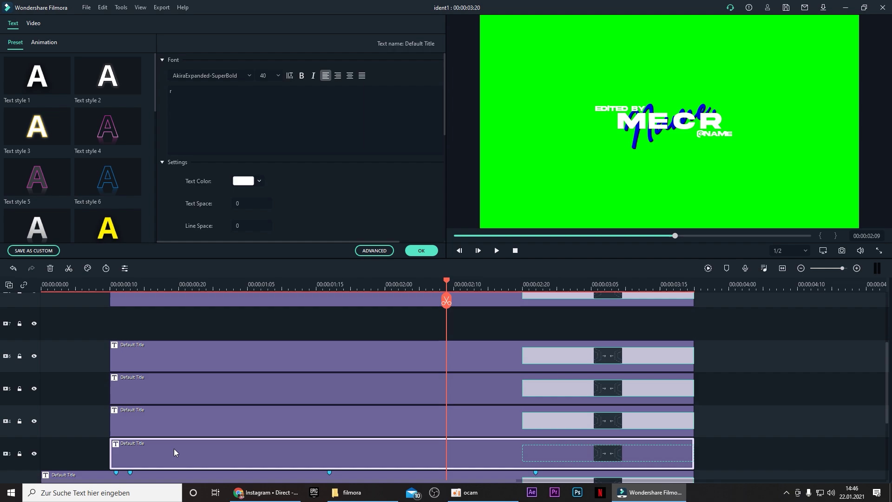
# Line up a new letter title clip with the others and fix its mistyped text
pyautogui.click(810, 300)
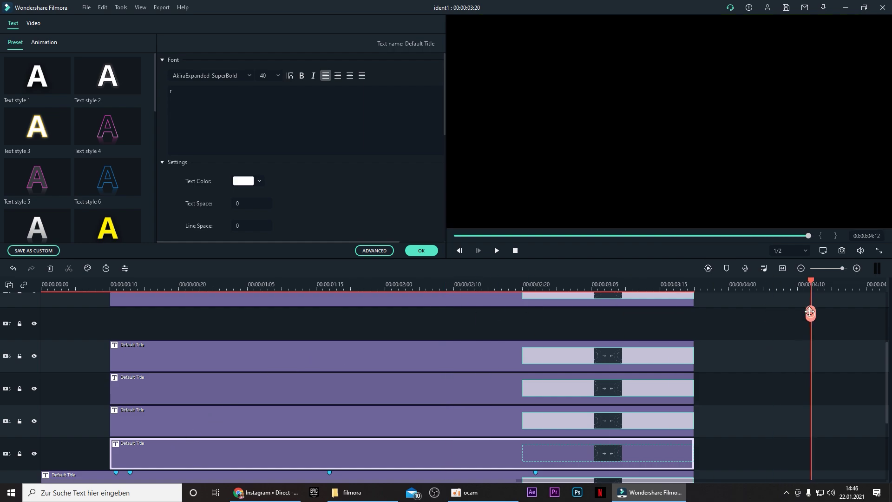
pyautogui.moveTo(810, 300); pyautogui.dragTo(781, 300)
pyautogui.moveTo(606, 355)
pyautogui.mouseDown()
pyautogui.moveTo(441, 464)
pyautogui.moveTo(278, 322)
pyautogui.mouseUp()
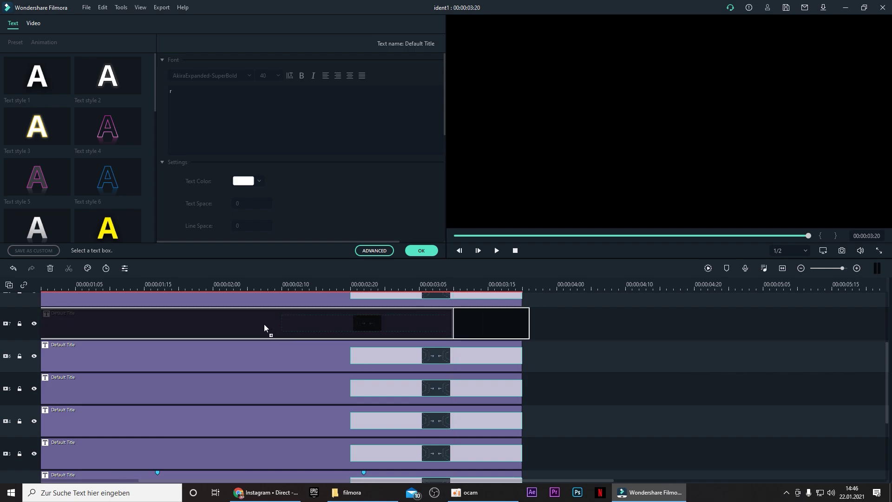
pyautogui.moveTo(278, 326); pyautogui.dragTo(258, 326)
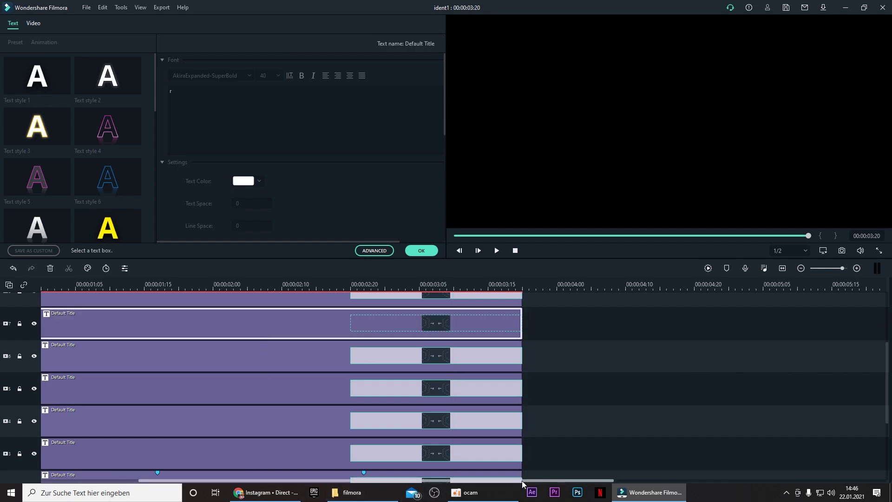
pyautogui.moveTo(517, 480); pyautogui.dragTo(383, 480)
pyautogui.doubleClick(206, 327)
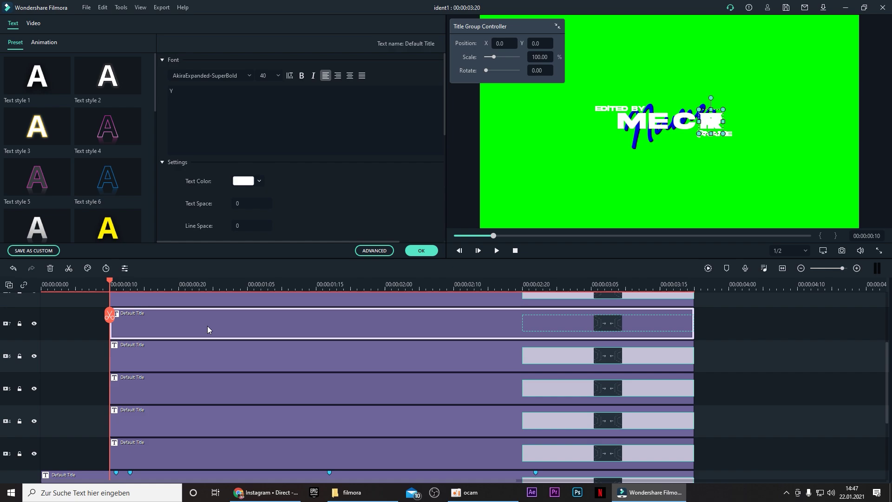
pyautogui.click(307, 119)
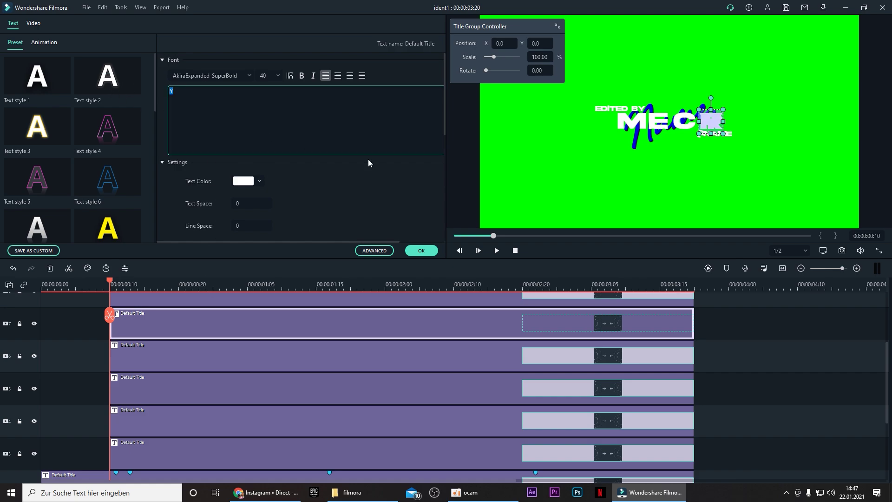
pyautogui.write('>')
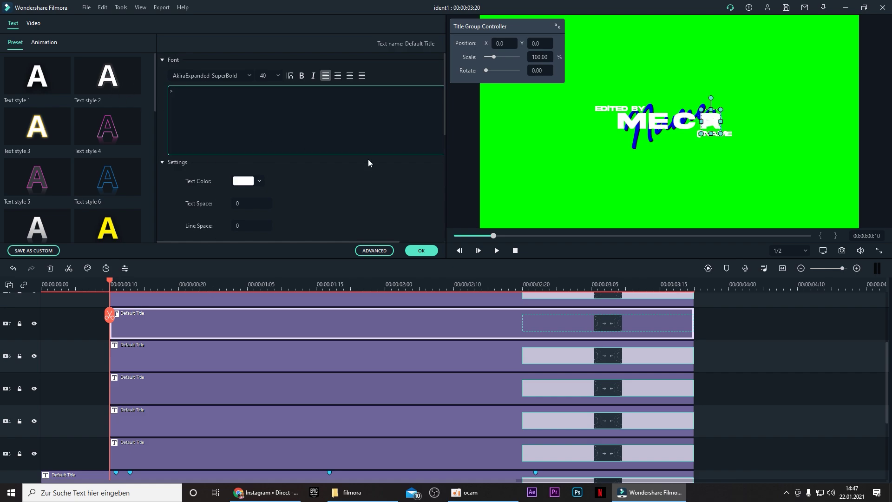
pyautogui.press('BackSpace')
pyautogui.write('Y')
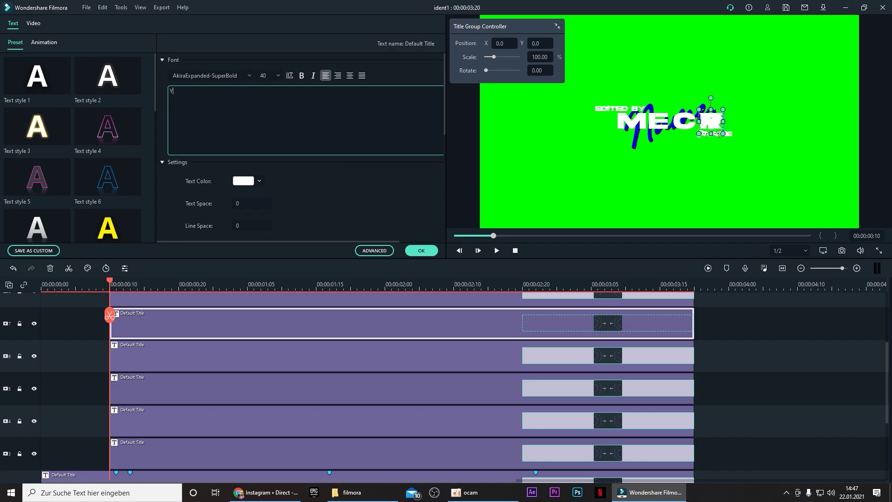
# Nudge the Y, M, E and C letters in the preview so MECRY aligns neatly
pyautogui.moveTo(715, 133); pyautogui.dragTo(739, 132)
pyautogui.click(622, 125)
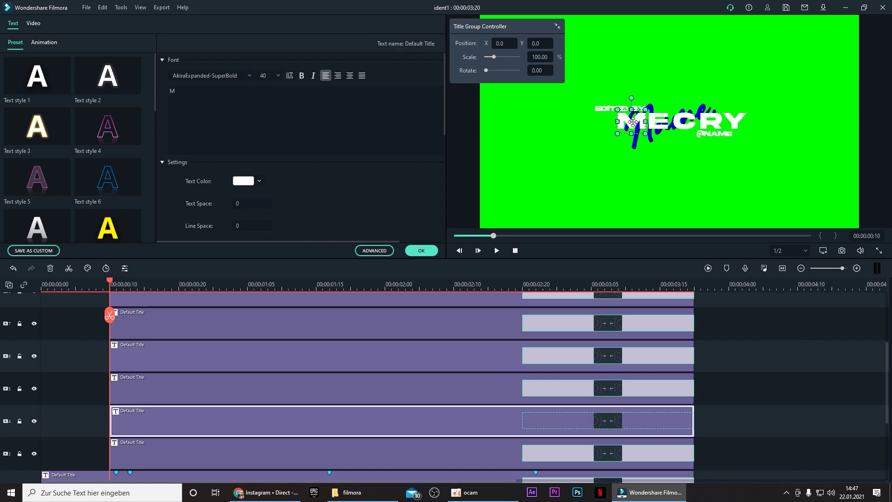
pyautogui.moveTo(630, 123); pyautogui.dragTo(680, 120)
pyautogui.click(649, 125)
pyautogui.click(678, 122)
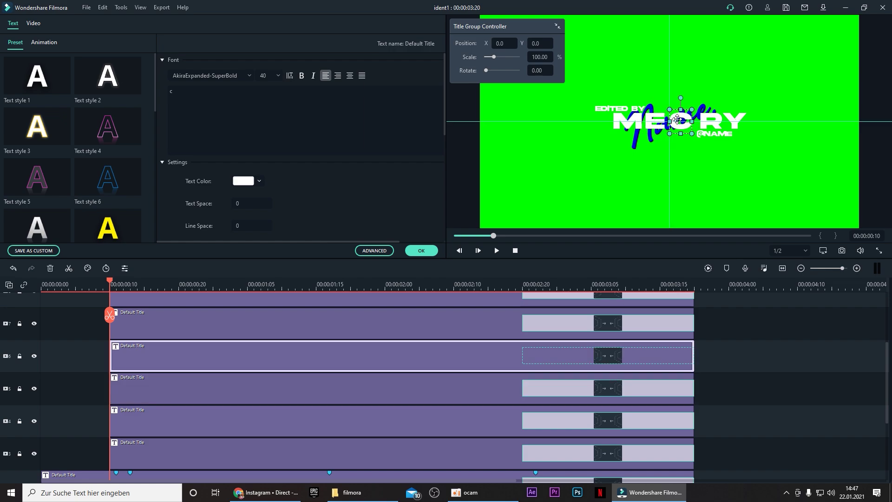
pyautogui.click(709, 124)
pyautogui.moveTo(730, 121); pyautogui.dragTo(731, 121)
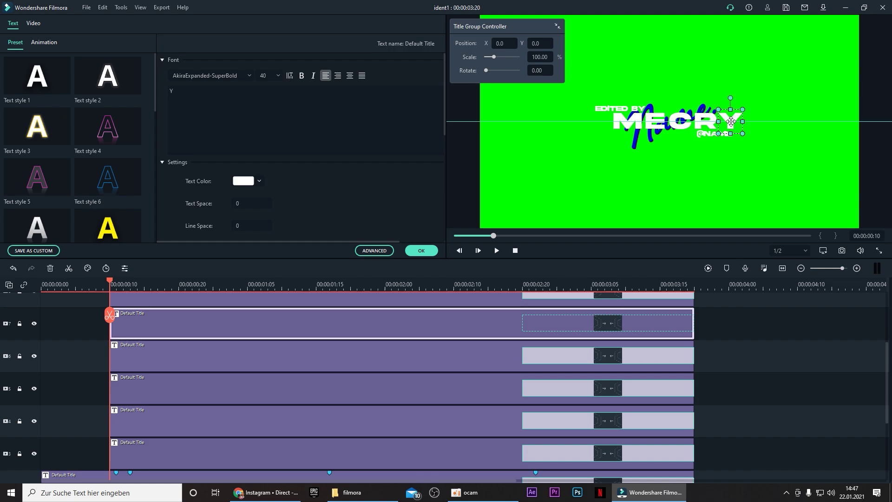
pyautogui.click(763, 404)
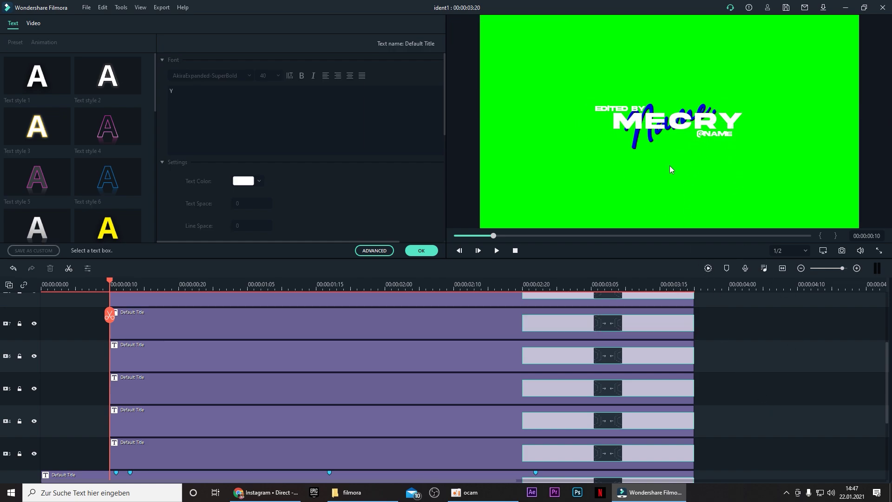
pyautogui.scroll(2, 176, 371)
pyautogui.scroll(2, 198, 371)
pyautogui.scroll(1, 299, 364)
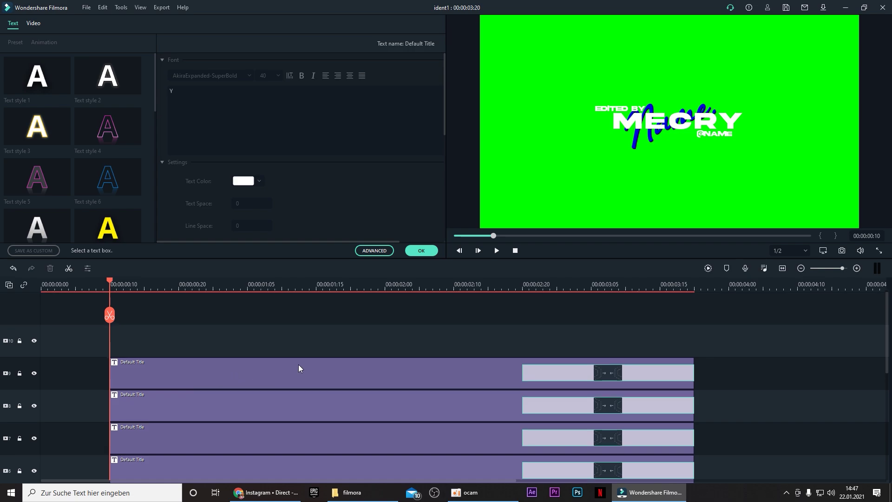
pyautogui.click(719, 131)
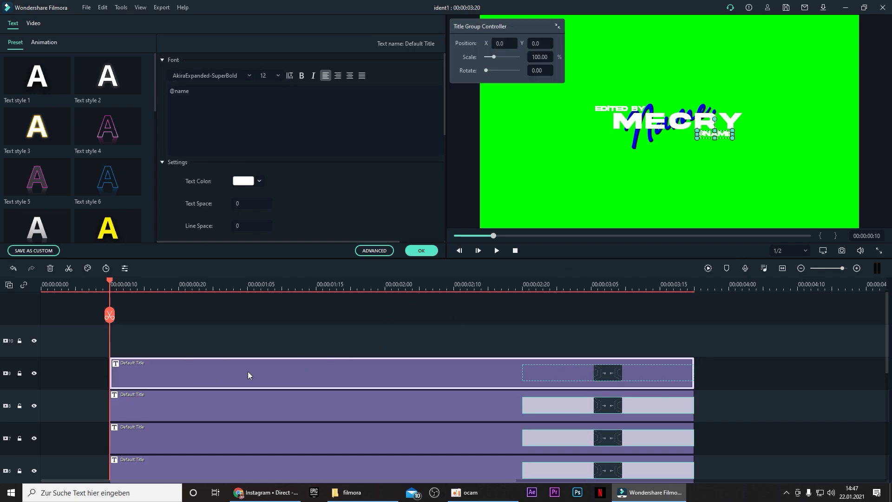
pyautogui.click(278, 119)
pyautogui.moveTo(189, 91); pyautogui.dragTo(174, 91)
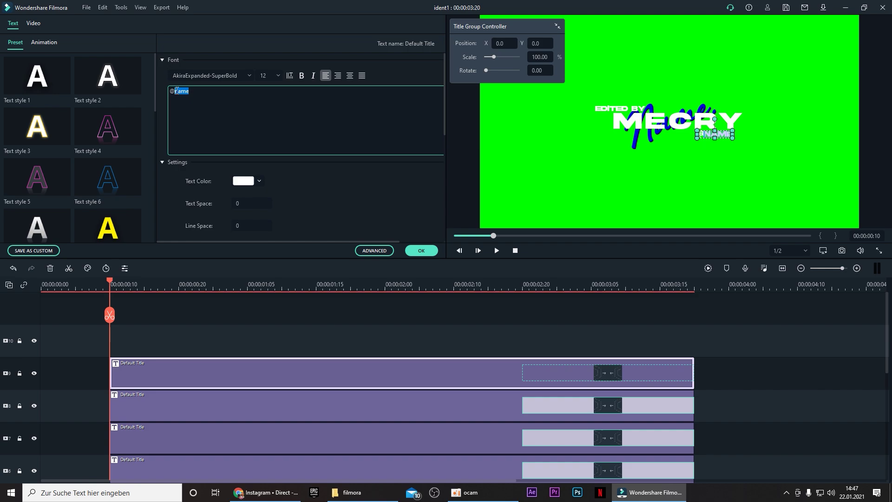
pyautogui.write('not')
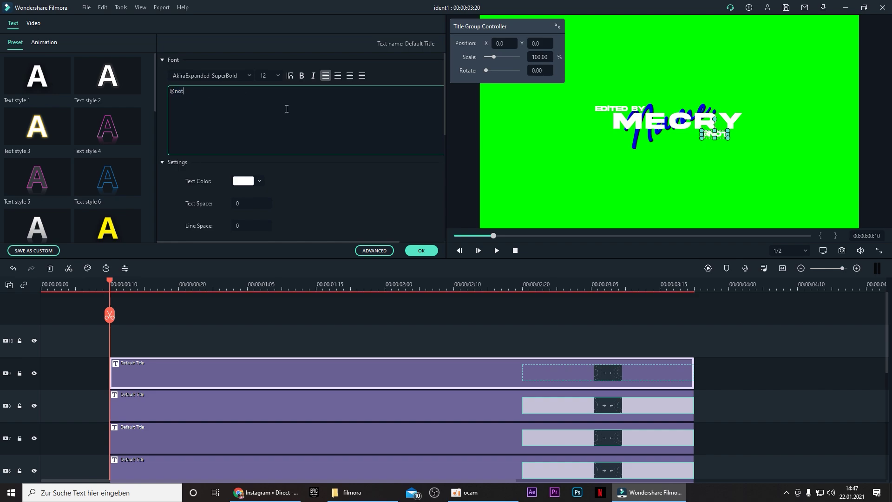
pyautogui.write('mecry')
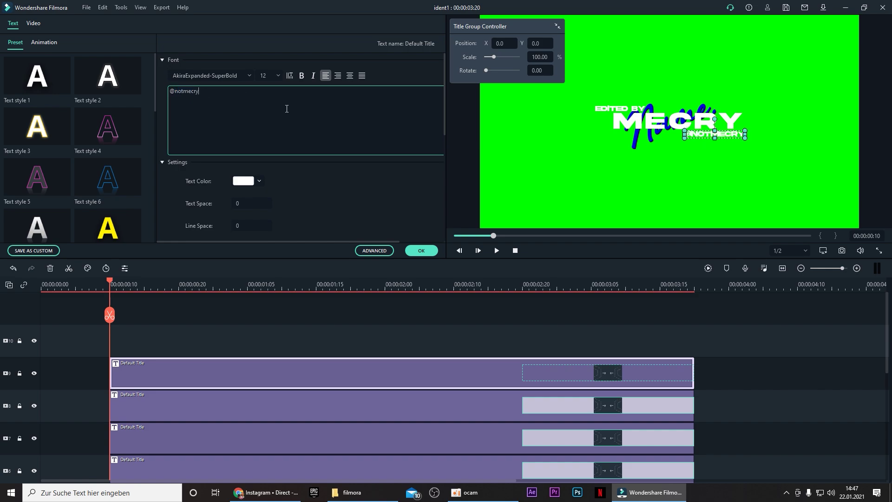
pyautogui.click(43, 284)
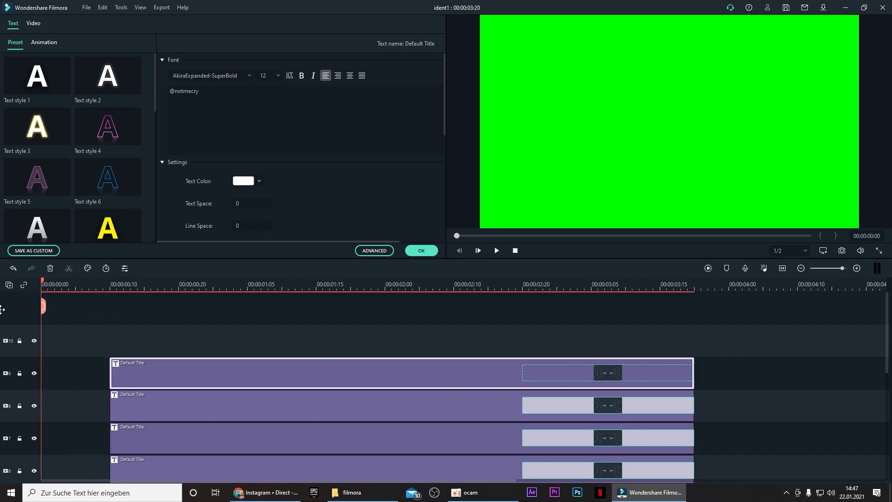
# Play the ident 2 animation and step through its stacked letter title clips
pyautogui.press('space')
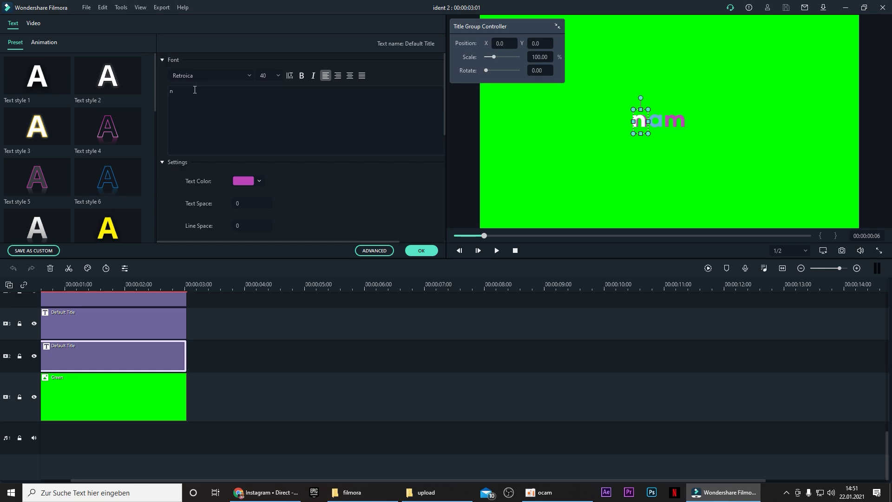
pyautogui.click(180, 94)
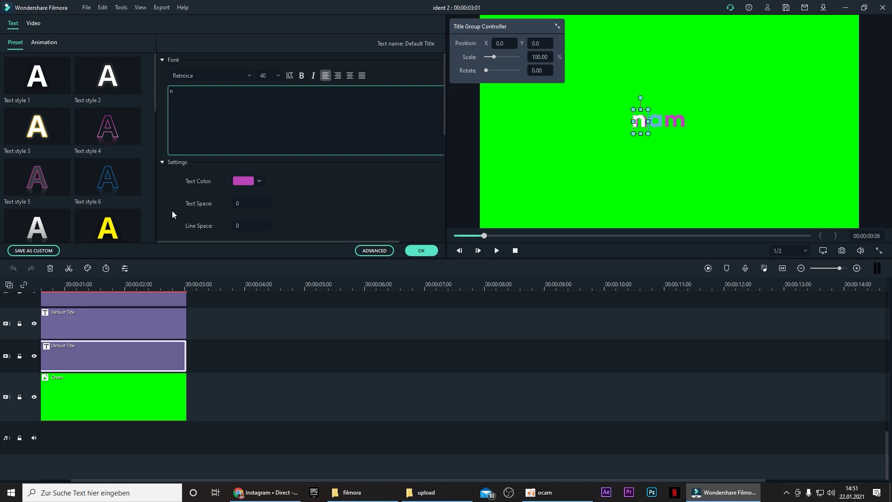
pyautogui.click(122, 328)
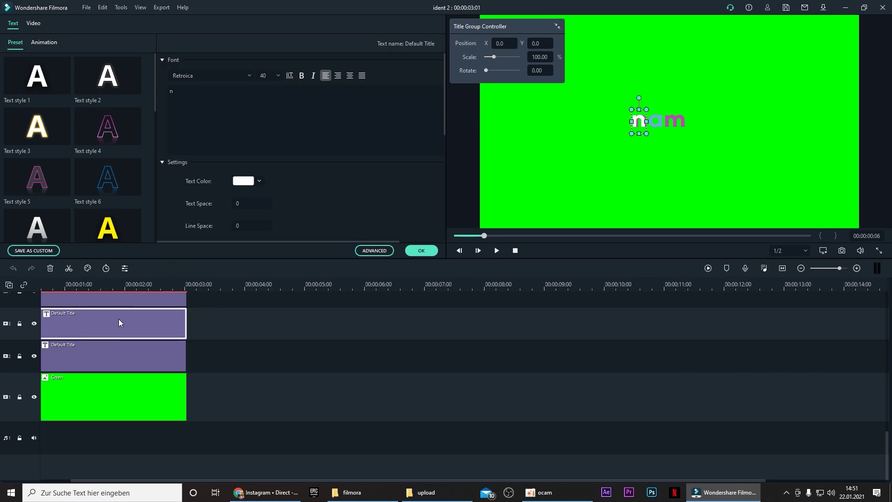
pyautogui.click(128, 354)
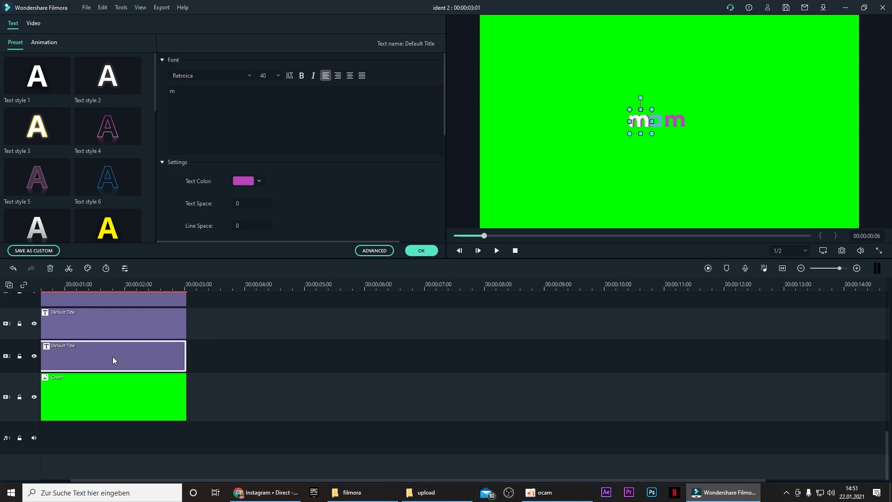
pyautogui.click(85, 339)
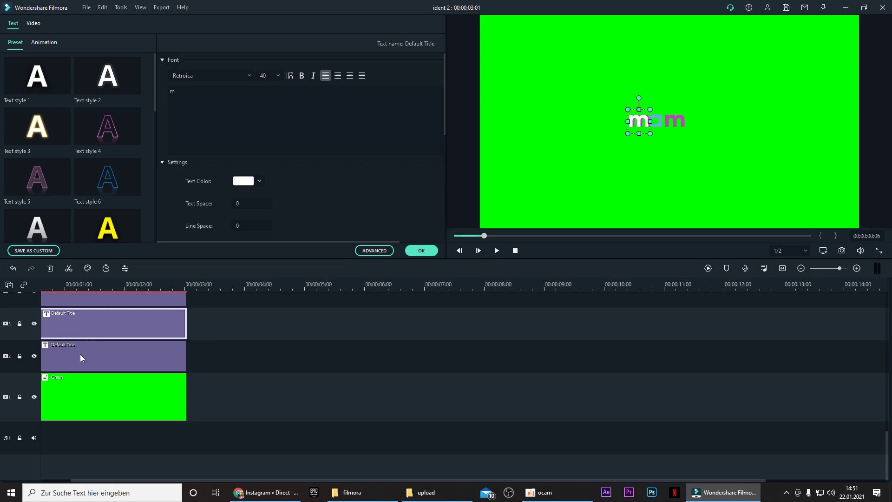
pyautogui.click(80, 354)
pyautogui.scroll(5, 801, 397)
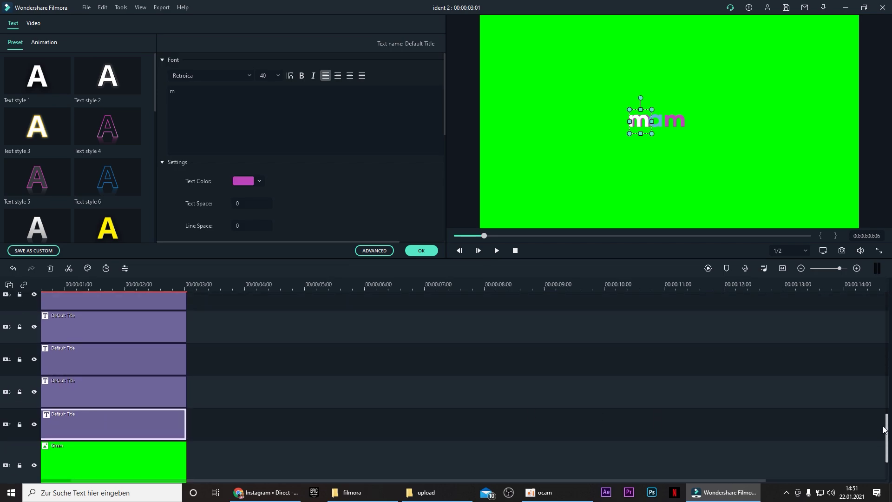
pyautogui.click(111, 394)
pyautogui.click(83, 363)
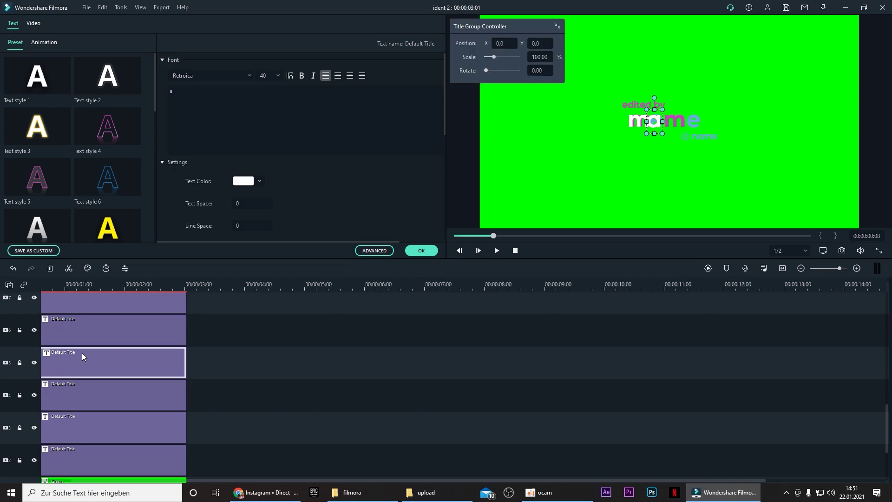
pyautogui.click(111, 329)
pyautogui.press('Down')
pyautogui.press('Up')
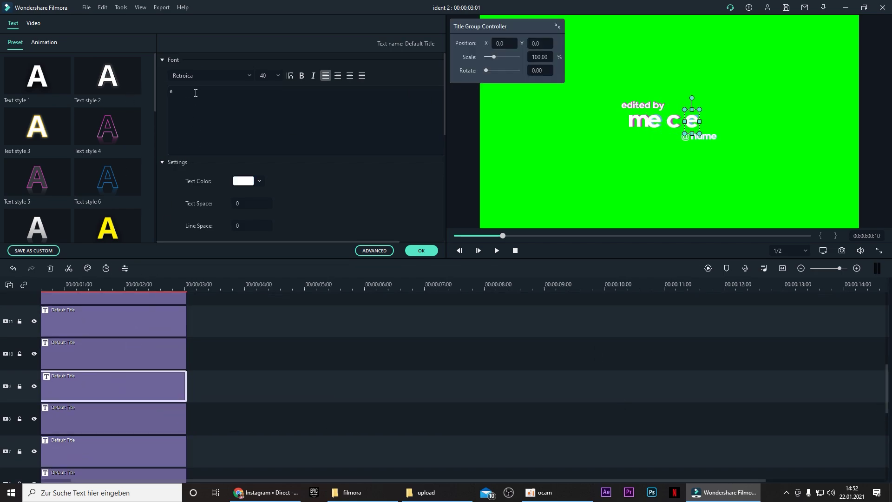
pyautogui.press('Up')
pyautogui.scroll(-5, 113, 399)
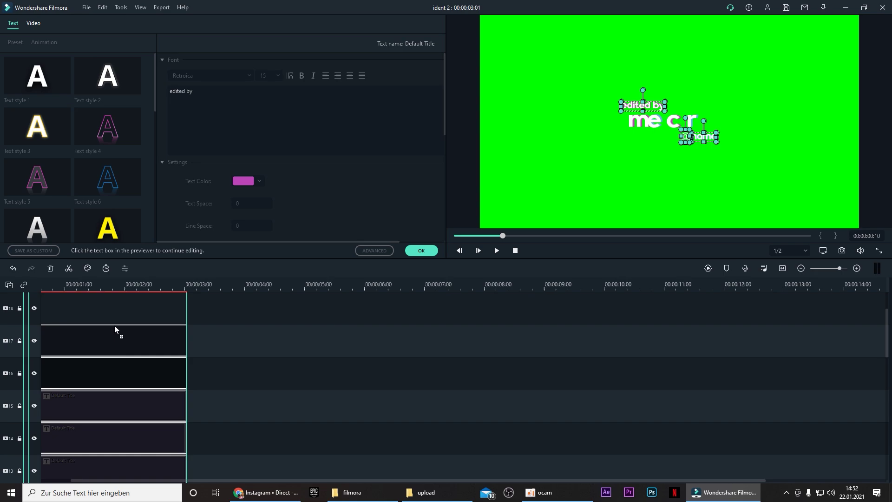
# Copy and paste letter title clips, moving a pasted copy to an upper track
pyautogui.click(113, 399)
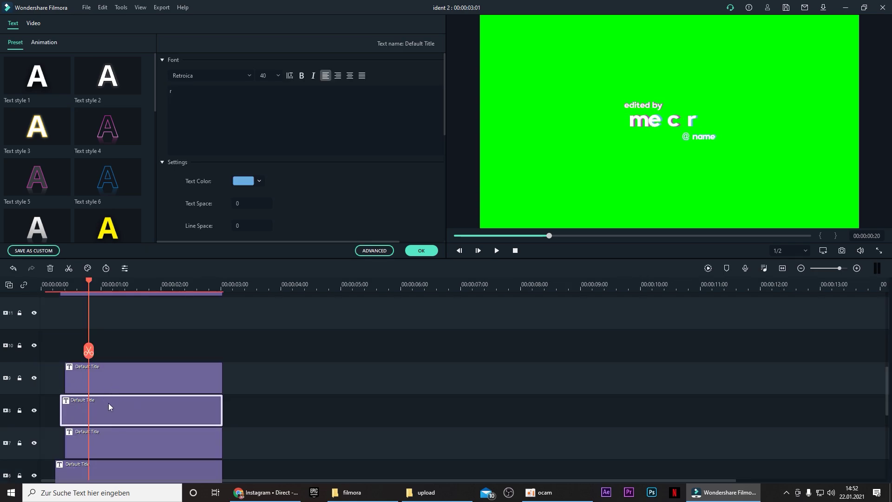
pyautogui.moveTo(88, 349); pyautogui.dragTo(107, 354)
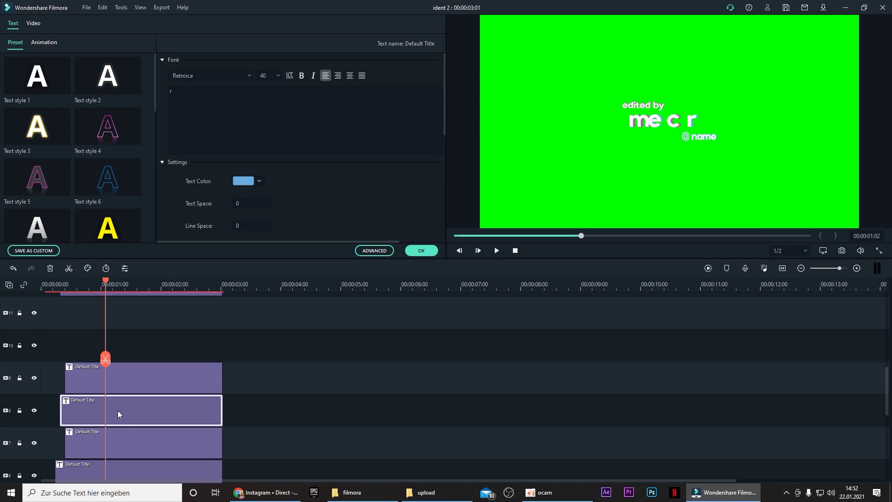
pyautogui.hotkey('ctrl', 'c')
pyautogui.hotkey('ctrl', 'v')
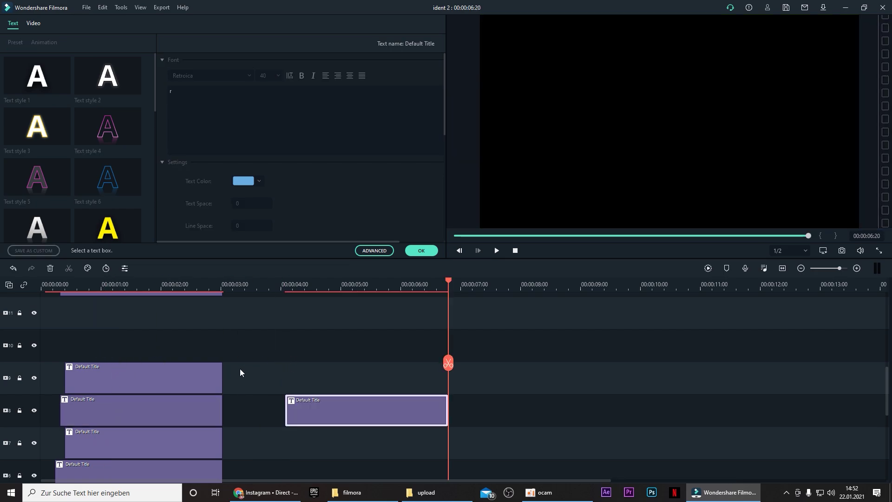
pyautogui.click(118, 377)
pyautogui.hotkey('ctrl', 'c')
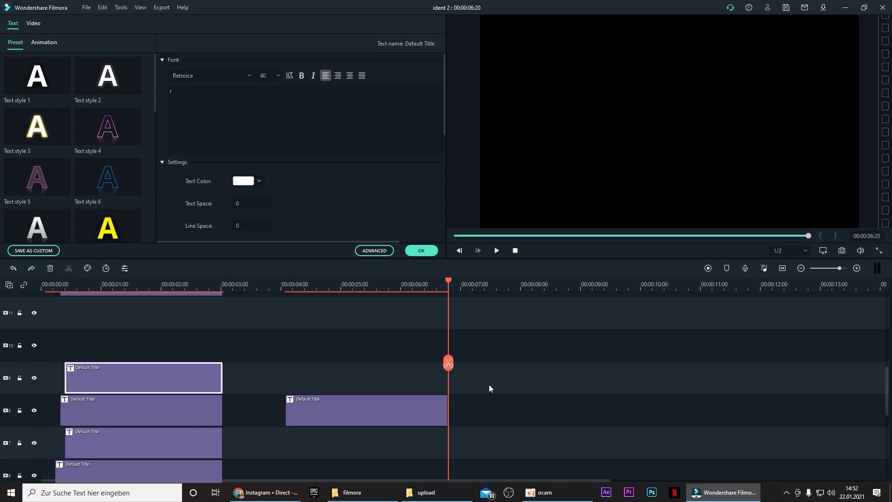
pyautogui.hotkey('ctrl', 'v')
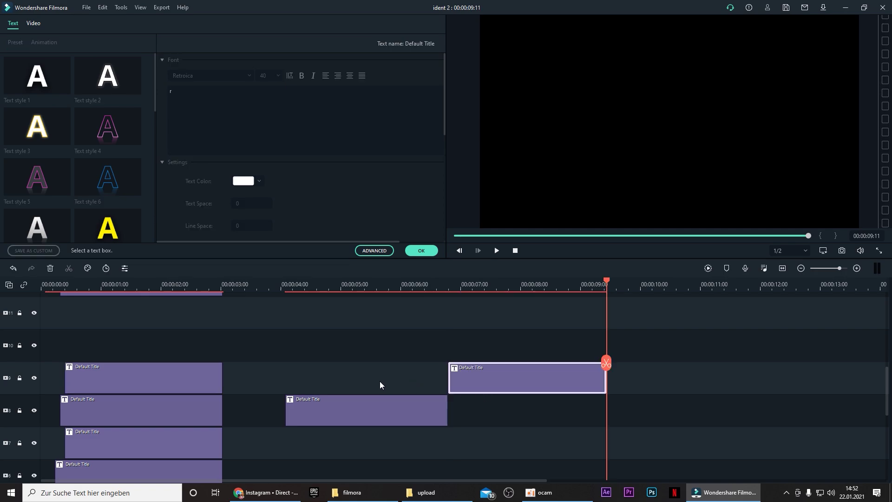
pyautogui.moveTo(374, 408)
pyautogui.mouseDown()
pyautogui.moveTo(149, 343)
pyautogui.moveTo(159, 345)
pyautogui.mouseUp()
# Move the far-right title clip to 0:00, trim the clip below to match, and rewind
pyautogui.moveTo(101, 351); pyautogui.dragTo(105, 349)
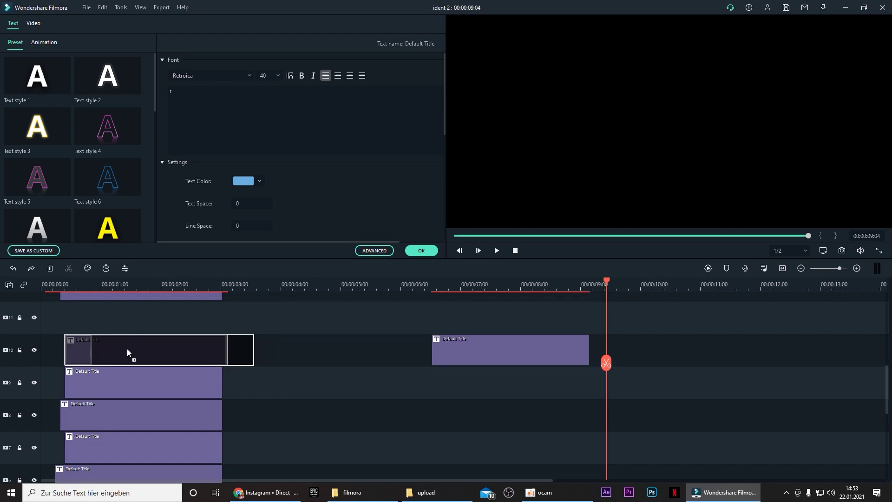
pyautogui.moveTo(465, 347); pyautogui.dragTo(98, 325)
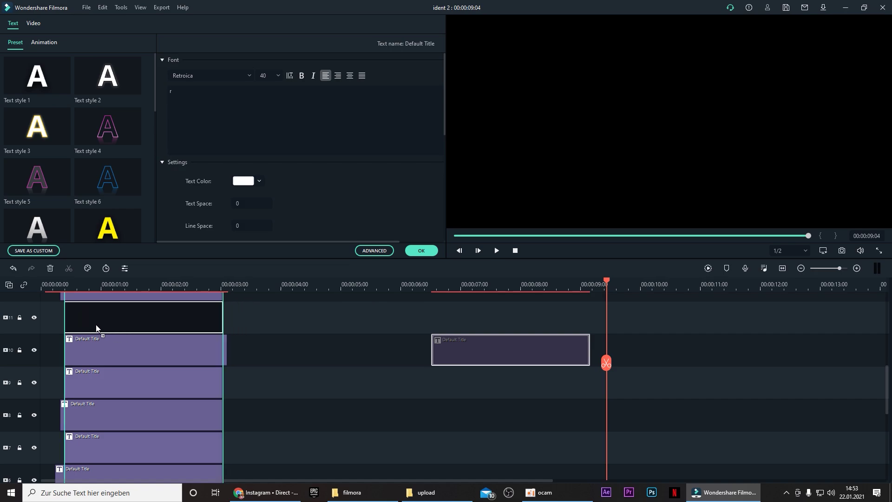
pyautogui.click(228, 344)
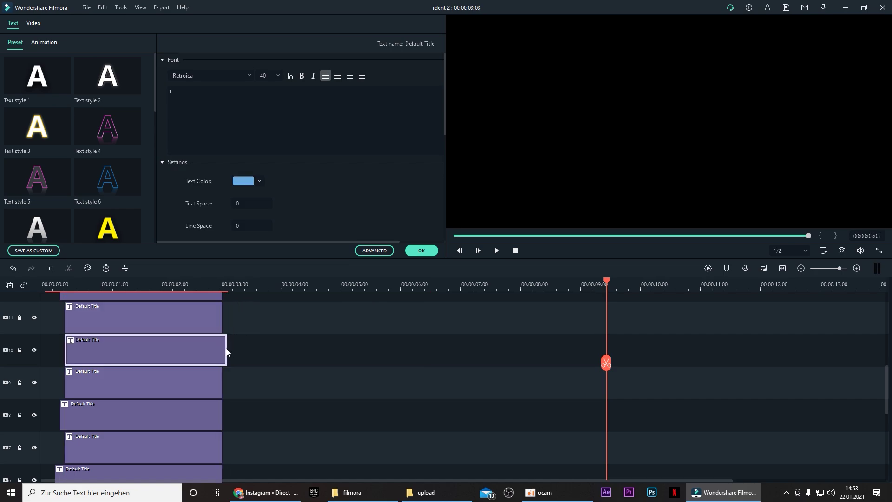
pyautogui.moveTo(227, 352); pyautogui.dragTo(222, 352)
pyautogui.moveTo(607, 362); pyautogui.dragTo(42, 300)
pyautogui.click(209, 105)
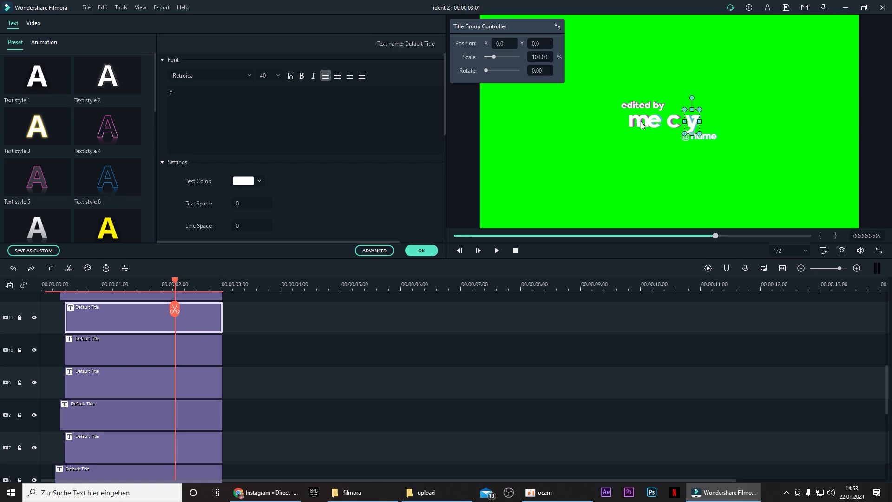
# Select the me, next and top letter titles in the preview to adjust them into mecry
pyautogui.click(641, 121)
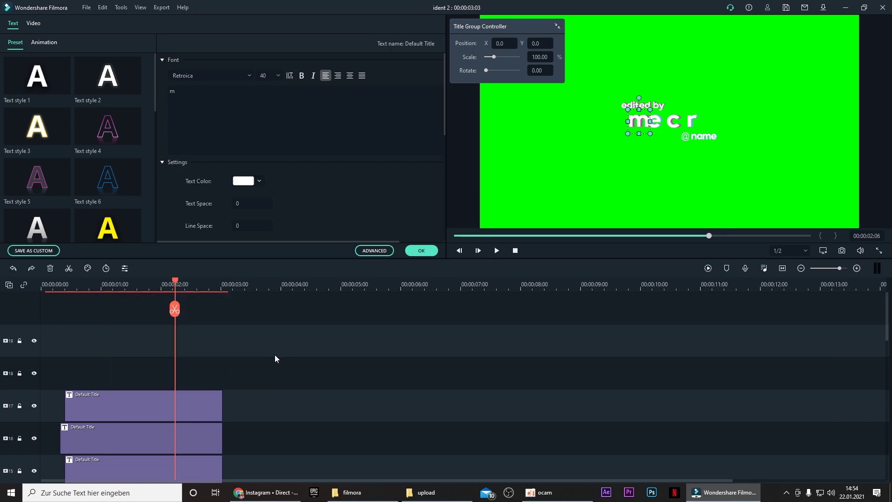
pyautogui.click(704, 160)
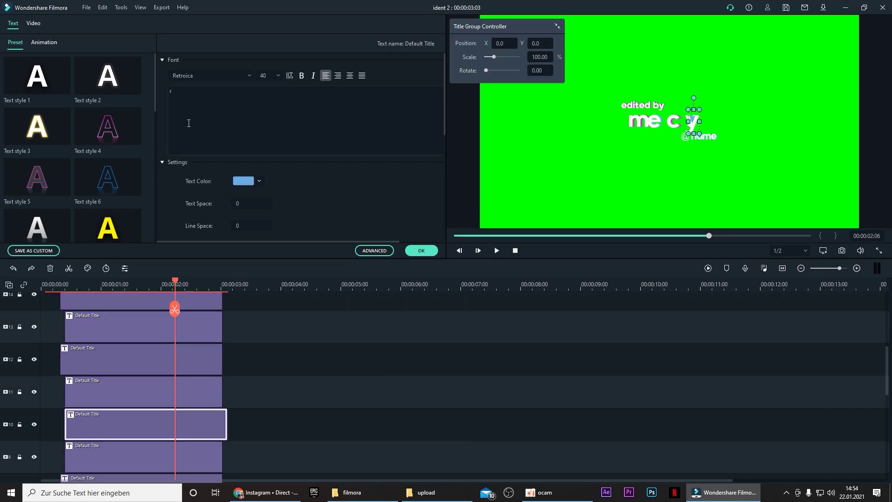
pyautogui.click(639, 119)
pyautogui.scroll(-3, 293, 356)
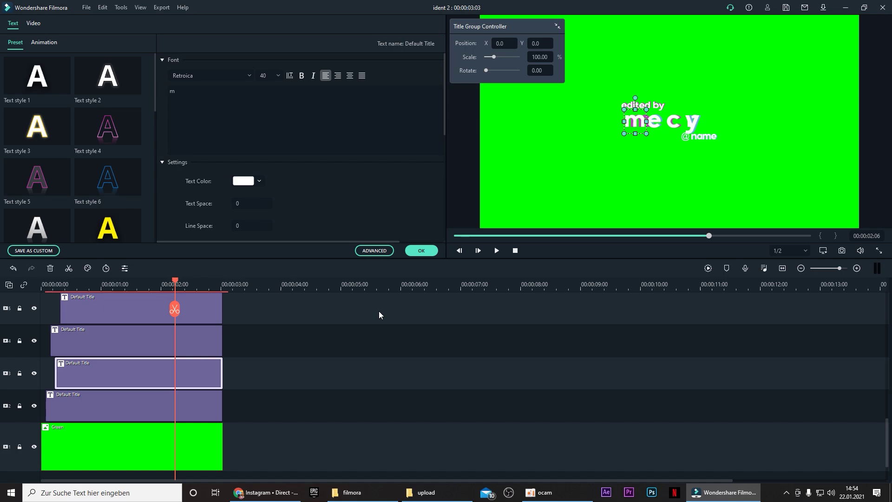
pyautogui.click(649, 123)
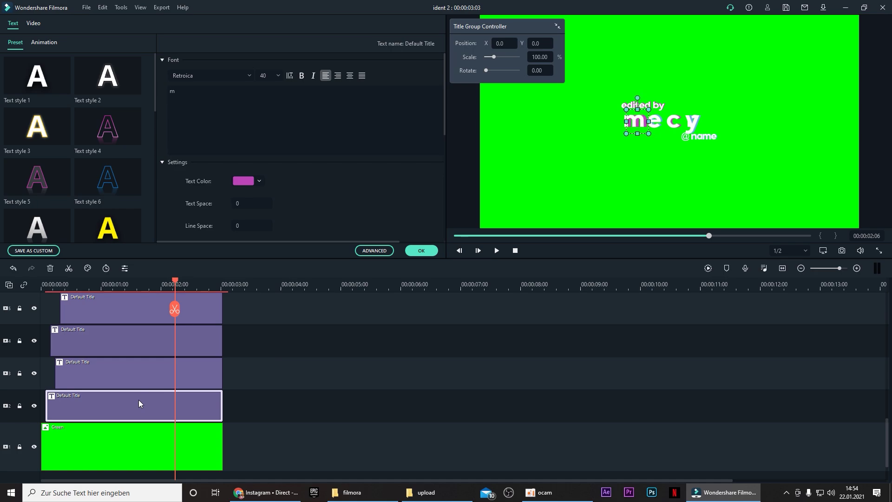
pyautogui.click(655, 121)
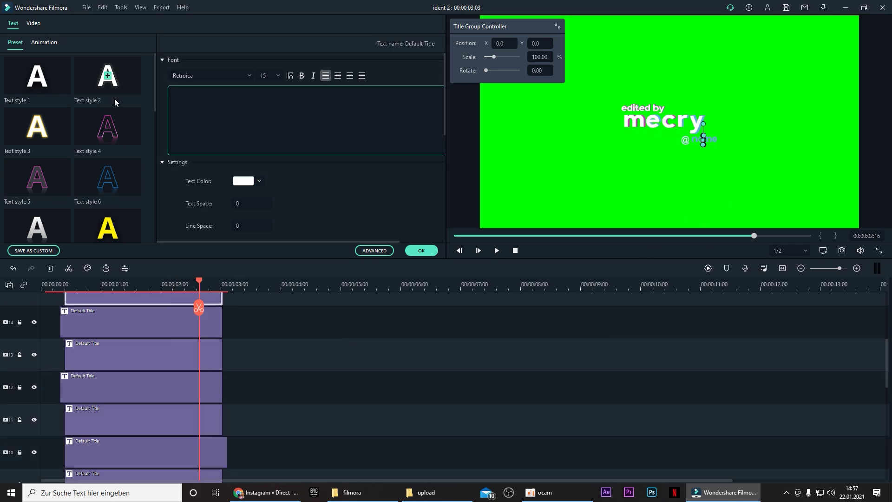
pyautogui.write('name')
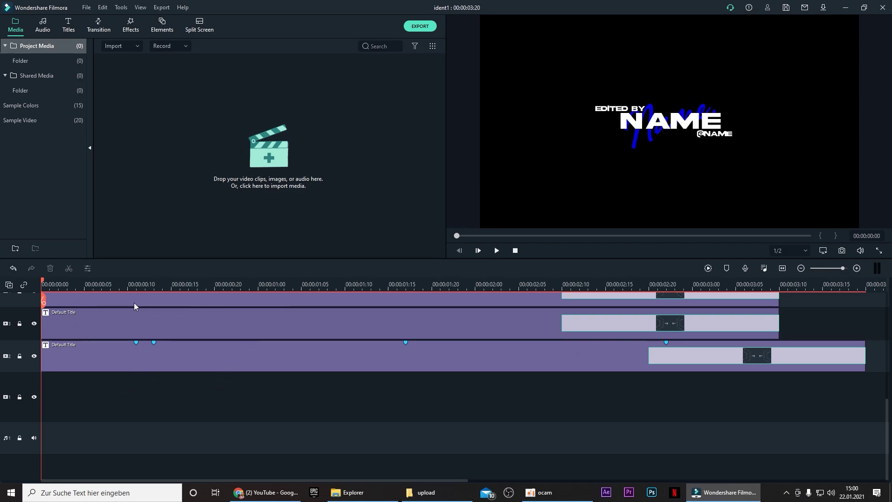
# Delete the old title clips and place the gameplay clip, accepting the resolution prompt
pyautogui.press('Delete')
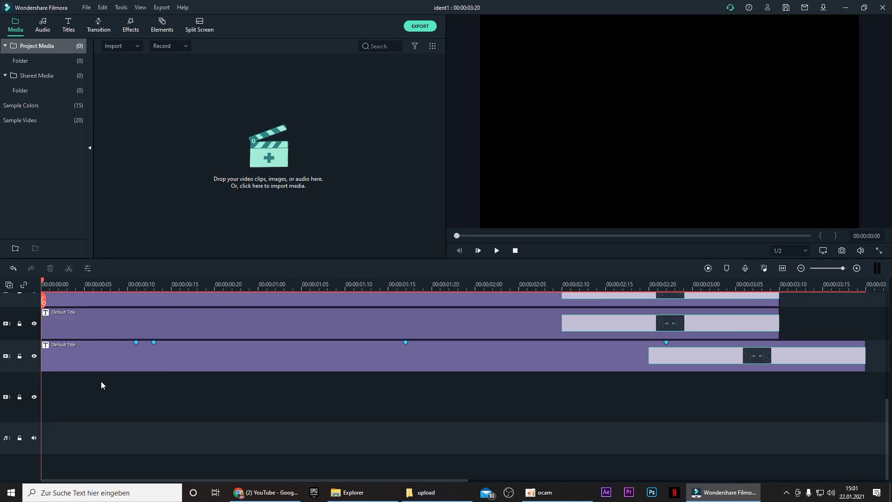
pyautogui.click(420, 26)
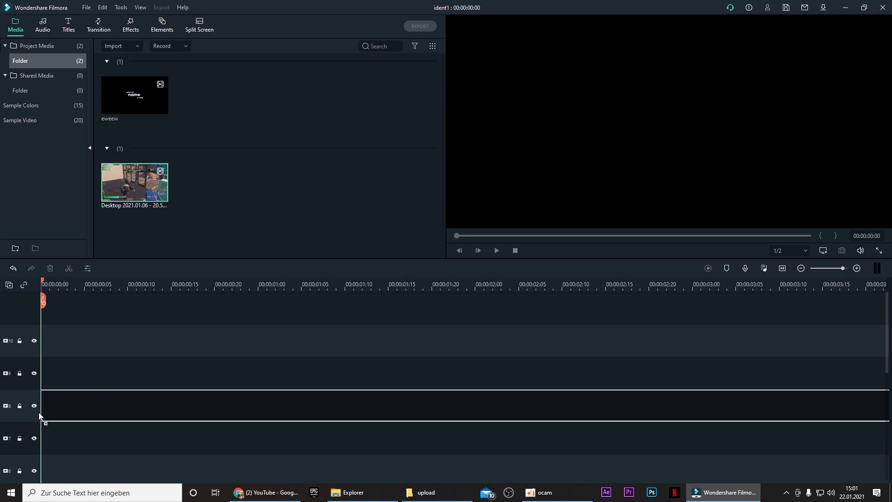
pyautogui.moveTo(128, 189); pyautogui.dragTo(56, 408)
pyautogui.click(381, 259)
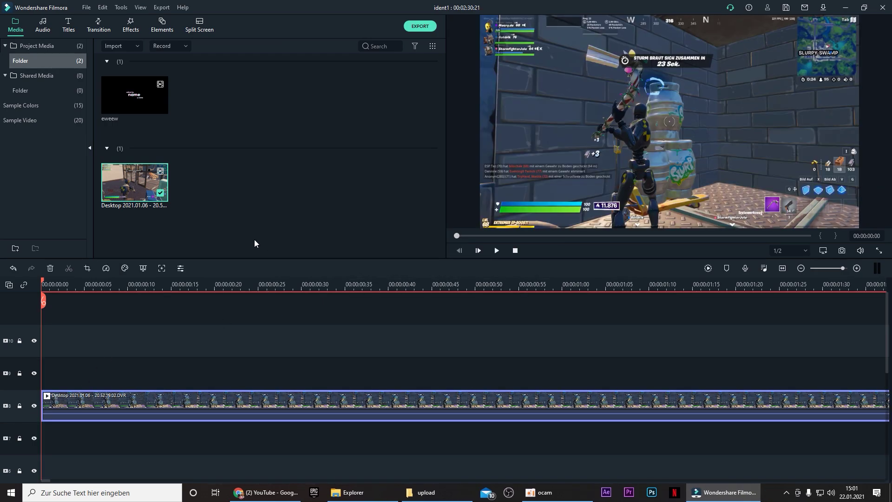
# Place the eweew clip on the track above the gameplay at about 00:05
pyautogui.moveTo(127, 99)
pyautogui.mouseDown()
pyautogui.moveTo(128, 138)
pyautogui.moveTo(81, 369)
pyautogui.mouseUp()
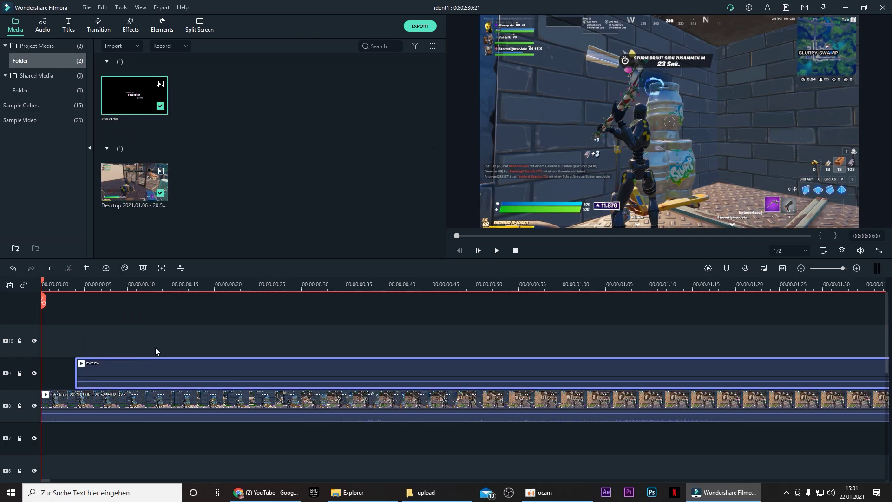
pyautogui.press('Delete')
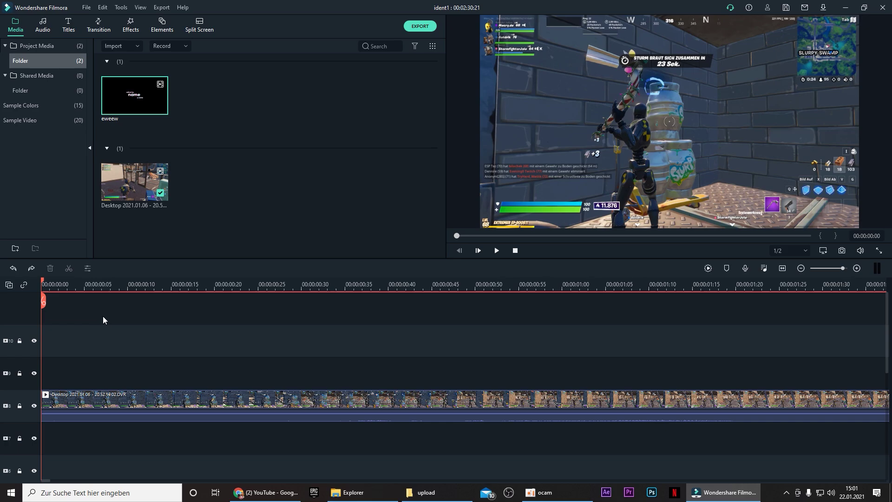
pyautogui.moveTo(126, 90); pyautogui.dragTo(83, 366)
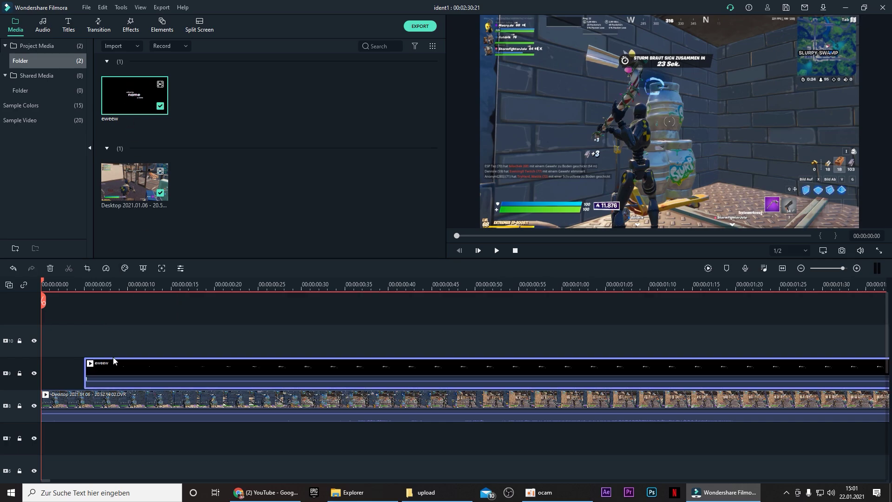
# Set the eweew clip's blending mode to Lighten, play back to check, and fit the timeline
pyautogui.doubleClick(143, 368)
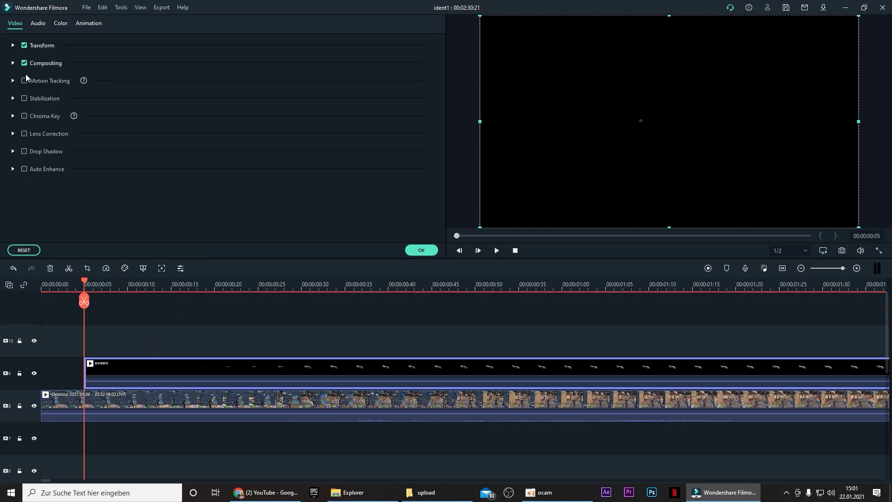
pyautogui.click(14, 62)
pyautogui.click(219, 88)
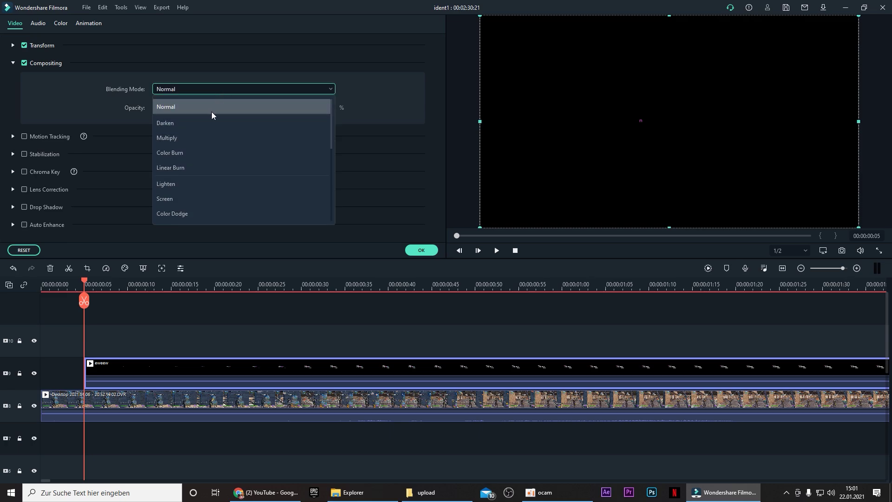
pyautogui.click(196, 184)
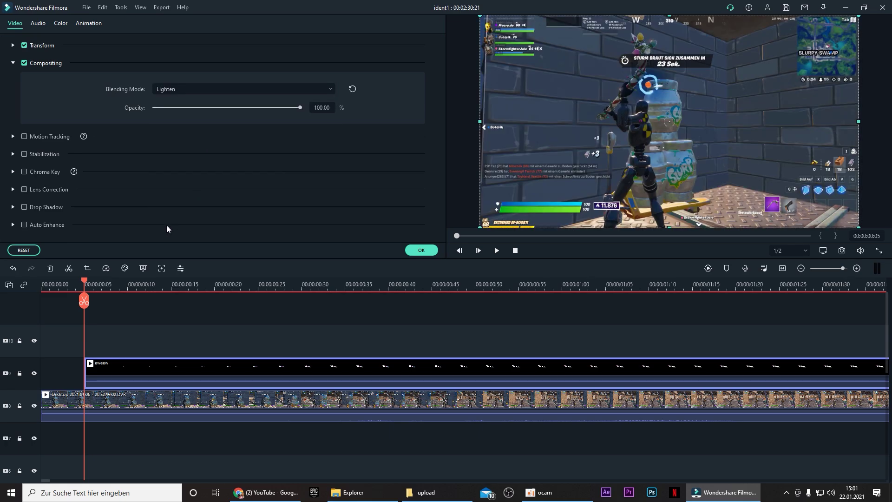
pyautogui.press('space')
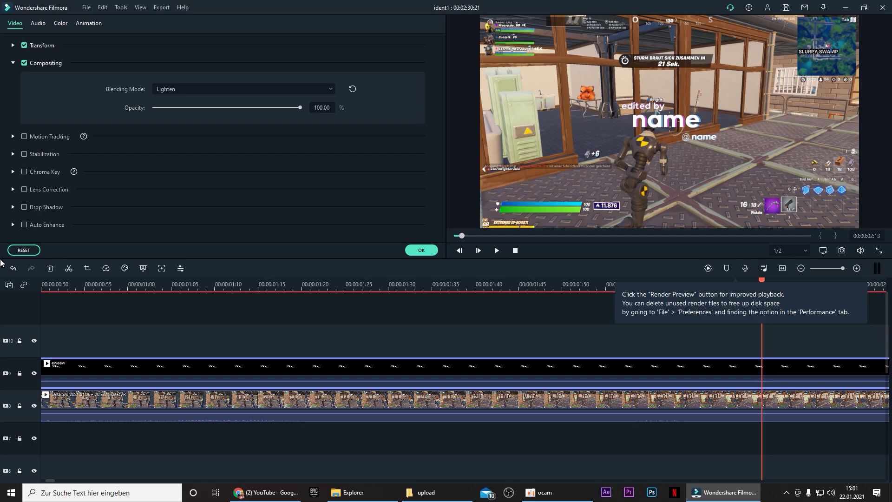
pyautogui.hotkey('shift', 'z')
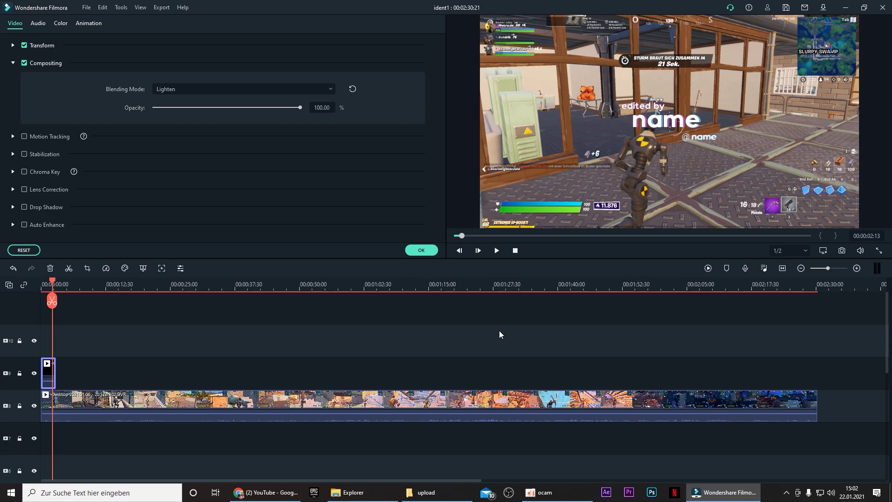